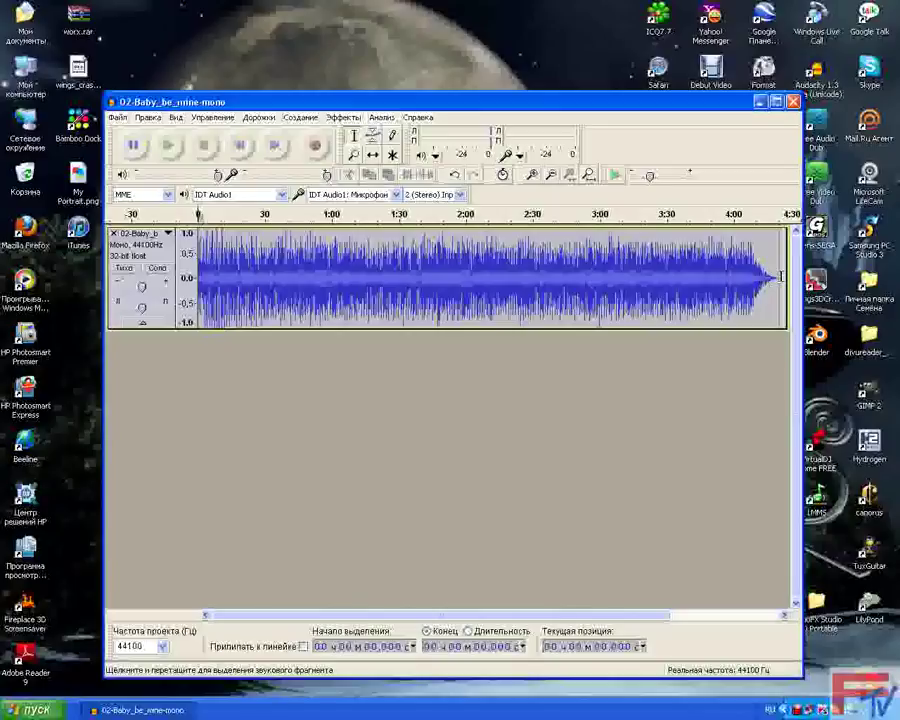
Select the entire mono track from start to end and duplicate it onto a second track.
click(309, 275)
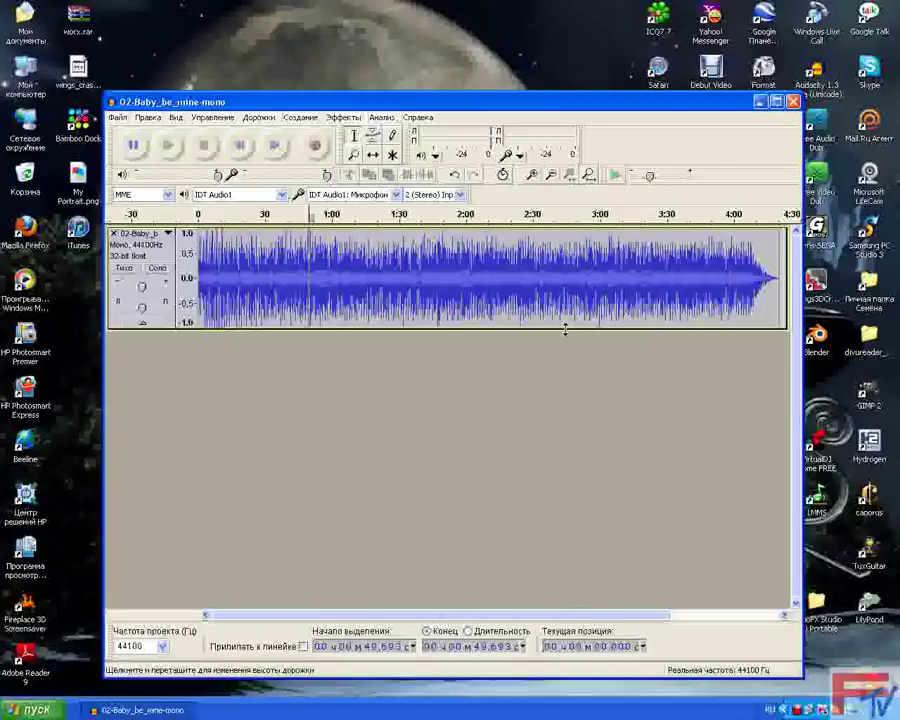
drag(780, 266, 711, 266)
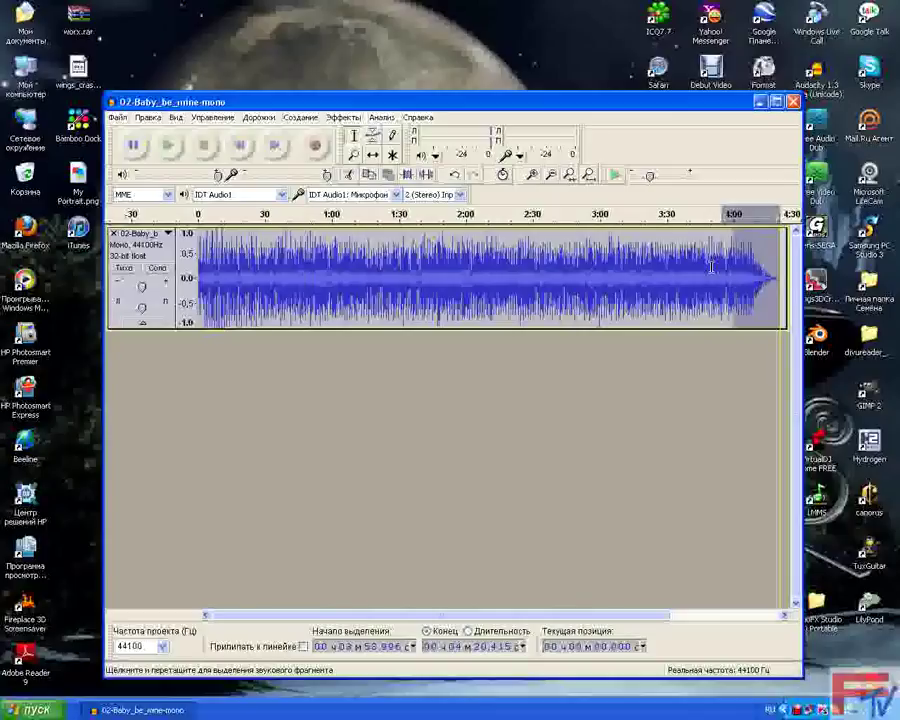
key(ctrl+a)
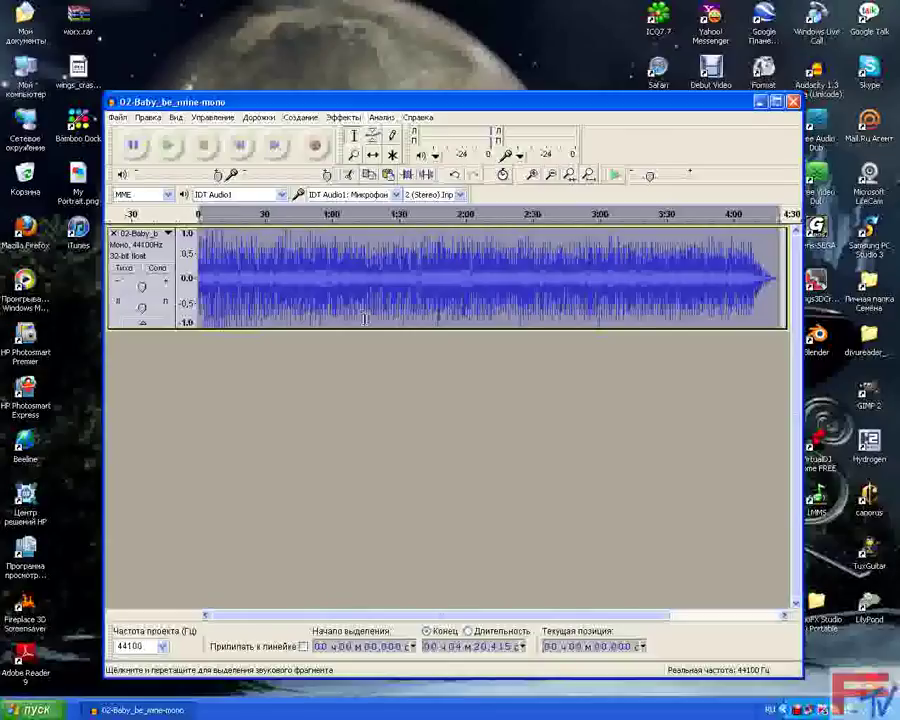
click(369, 409)
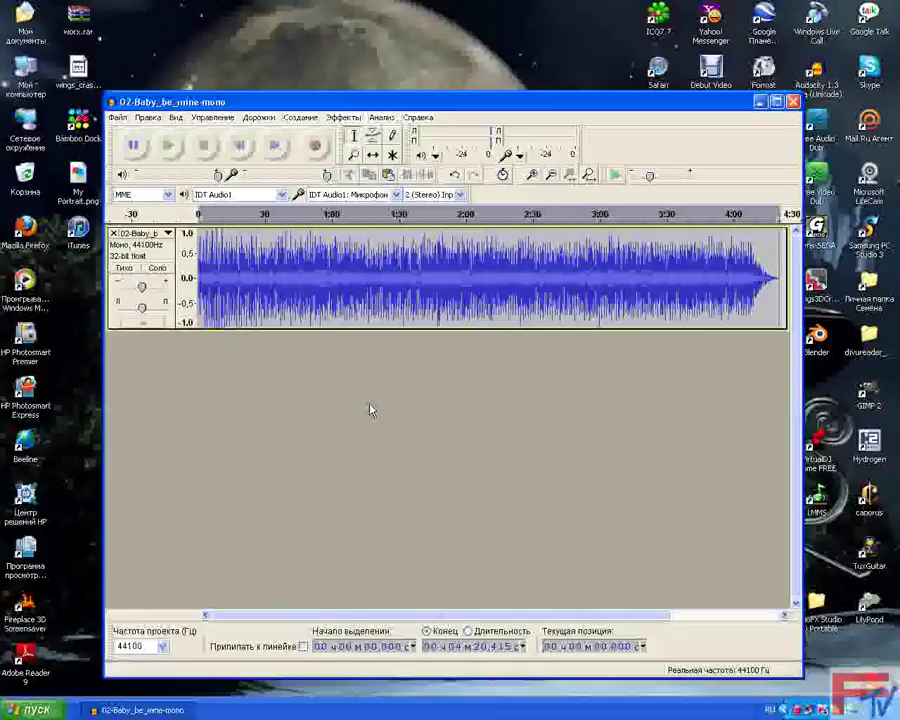
key(ctrl+d)
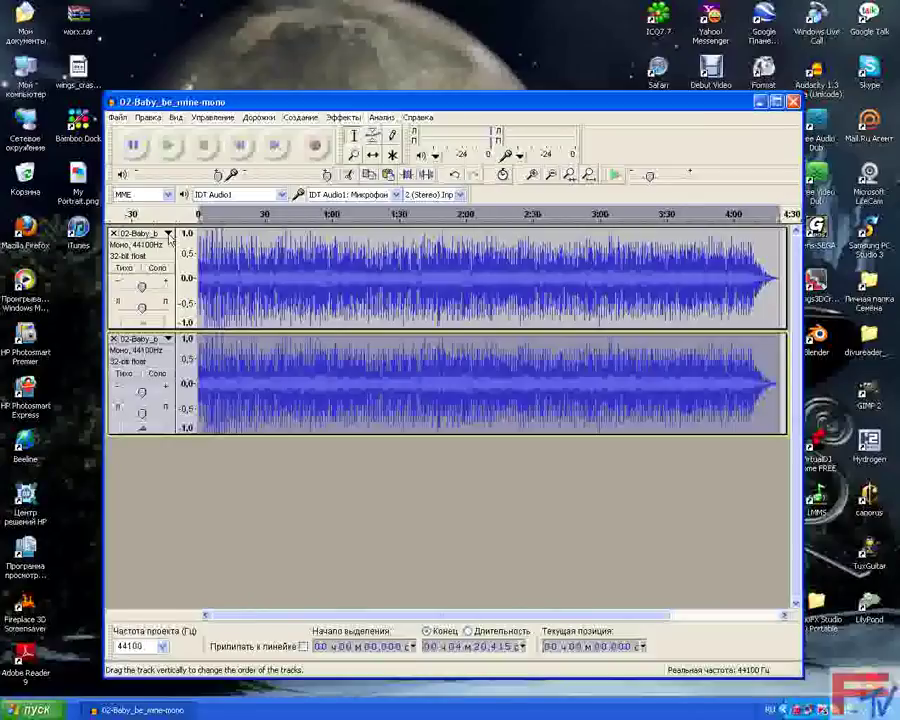
Assign the upper mono track to the left channel and its duplicate below to the right channel.
click(169, 236)
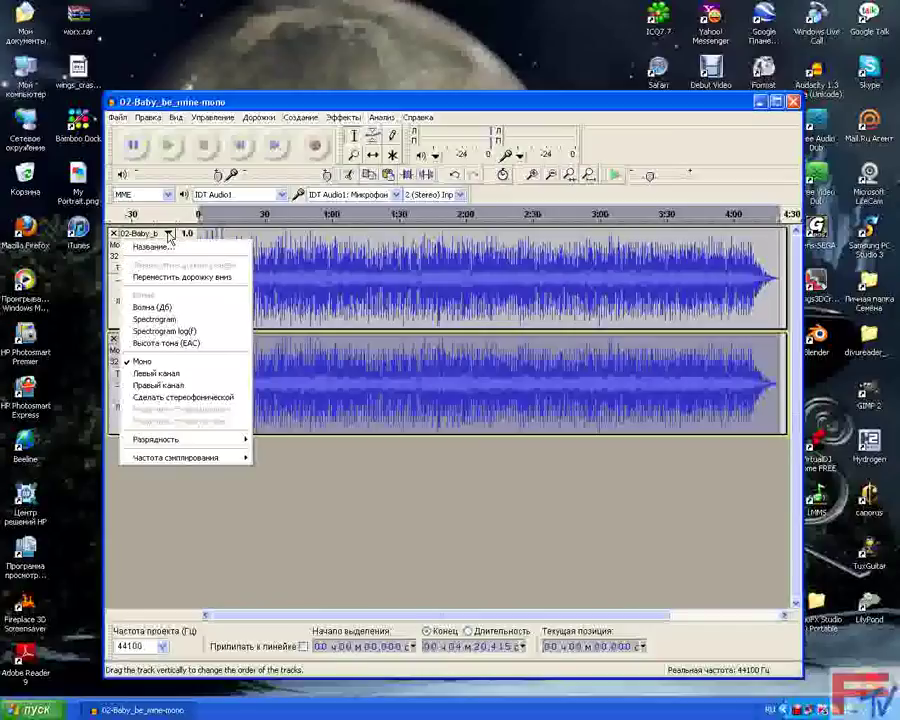
click(154, 372)
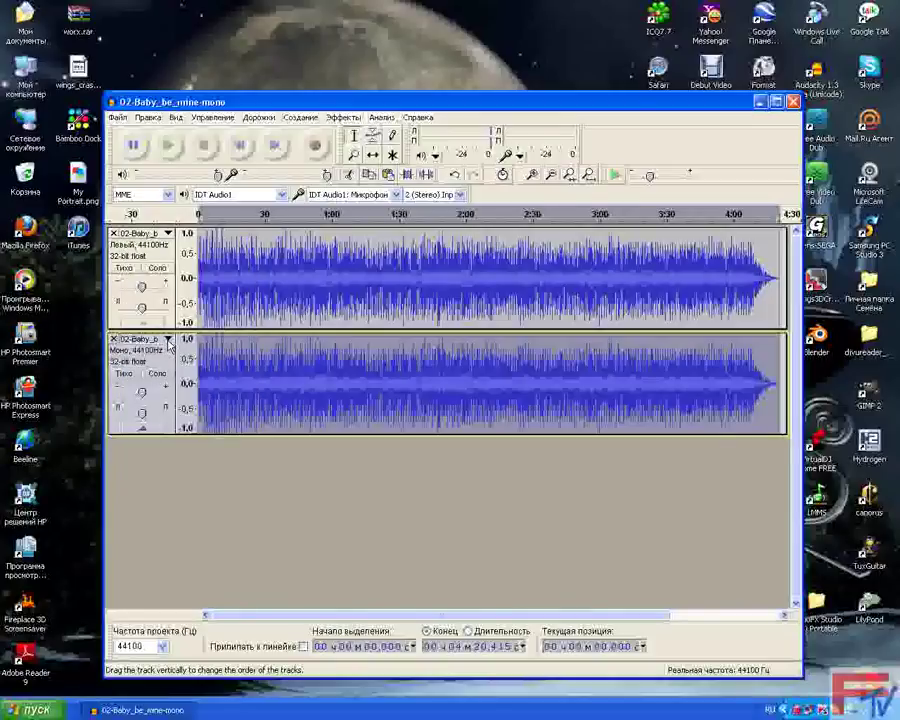
click(168, 341)
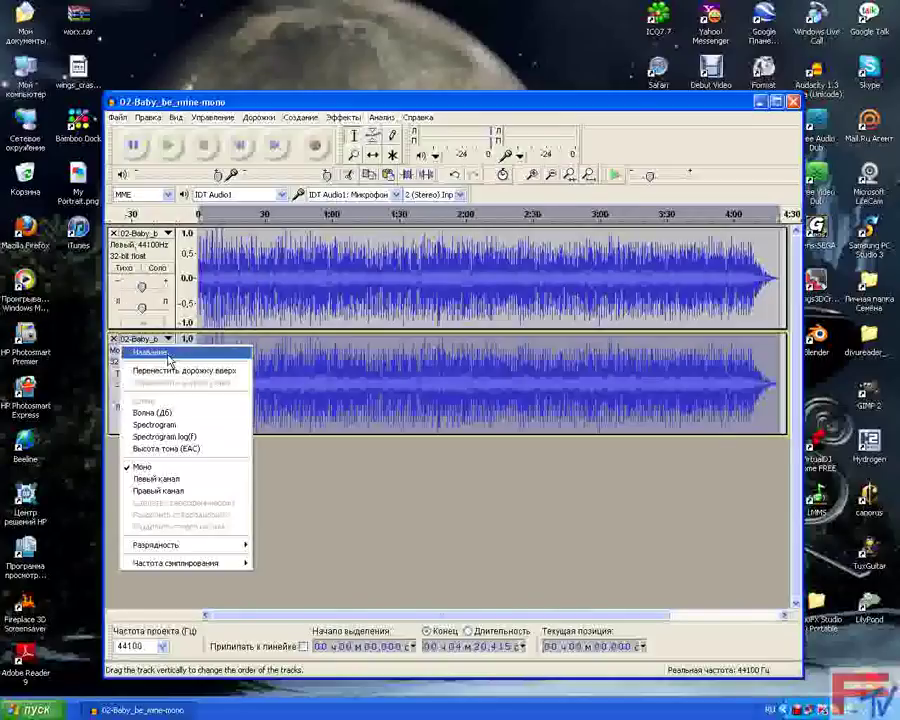
click(142, 490)
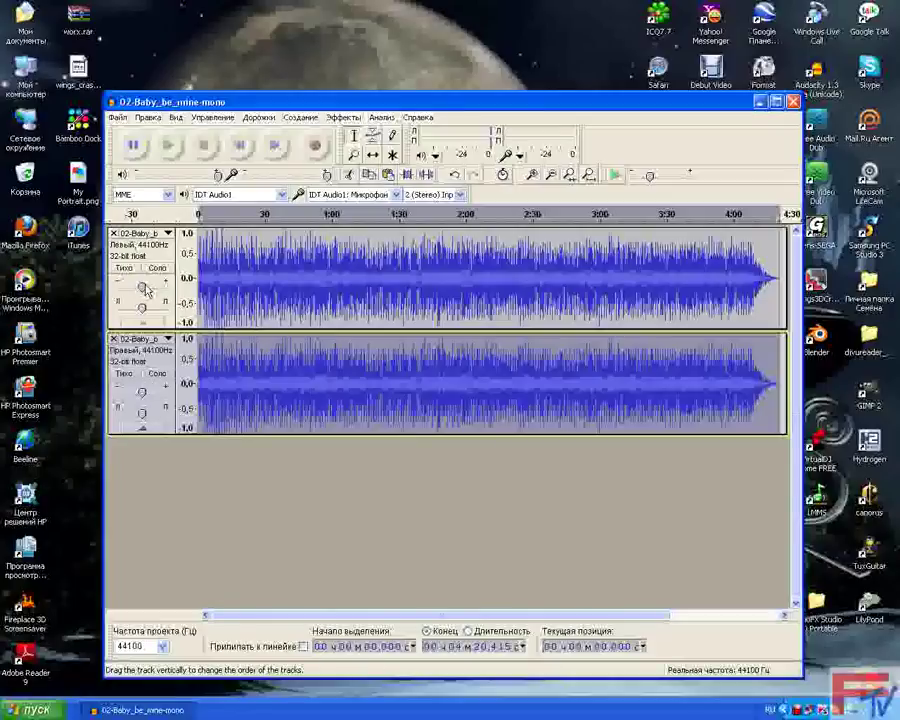
Combine the left and right channel tracks into one stereo track and play back its opening as a check.
click(168, 235)
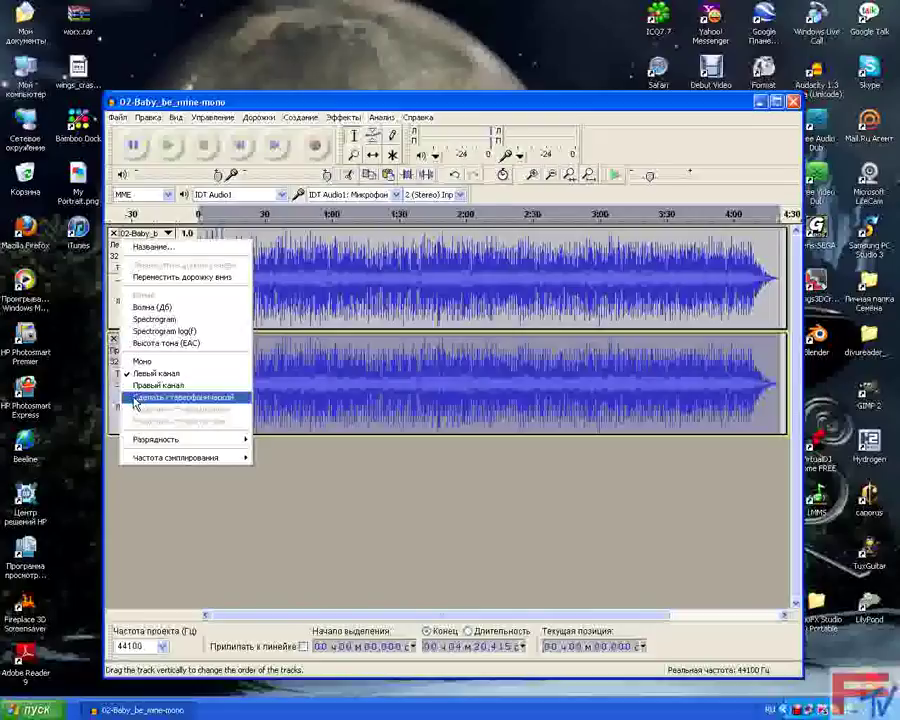
click(137, 398)
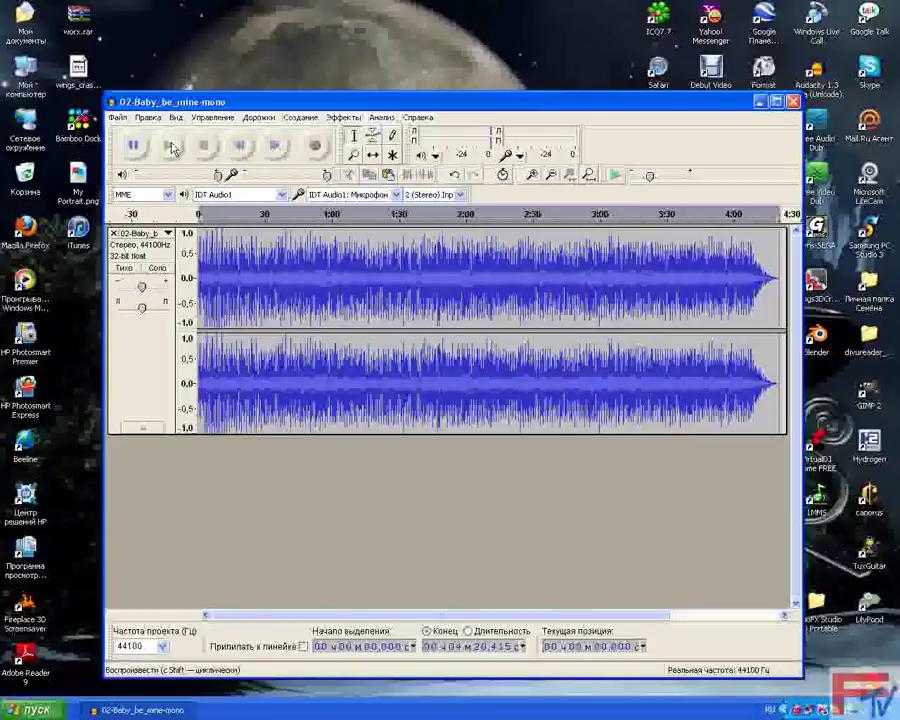
click(171, 148)
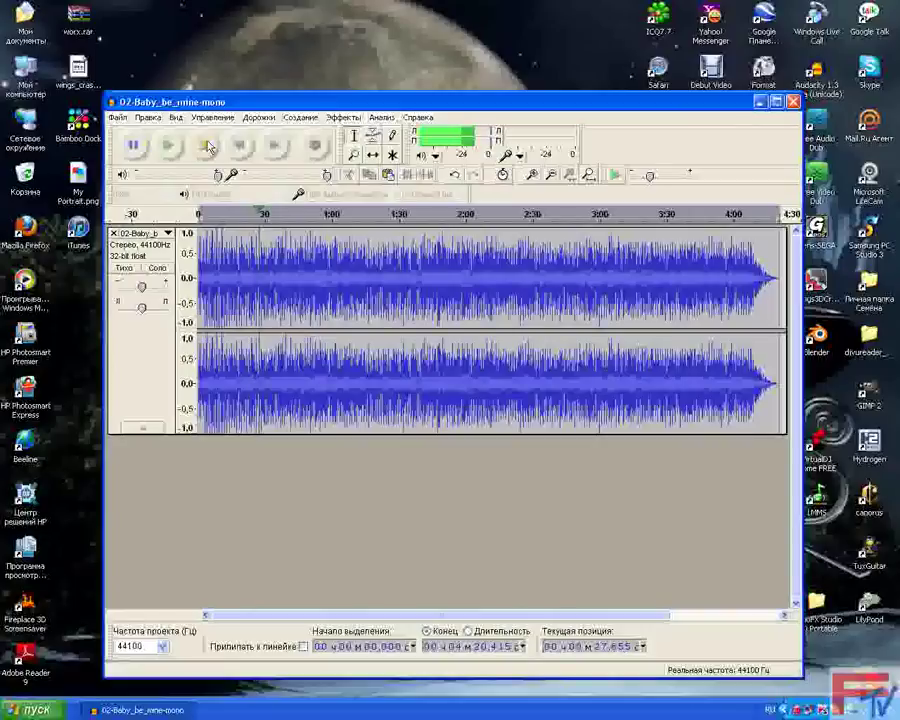
click(206, 144)
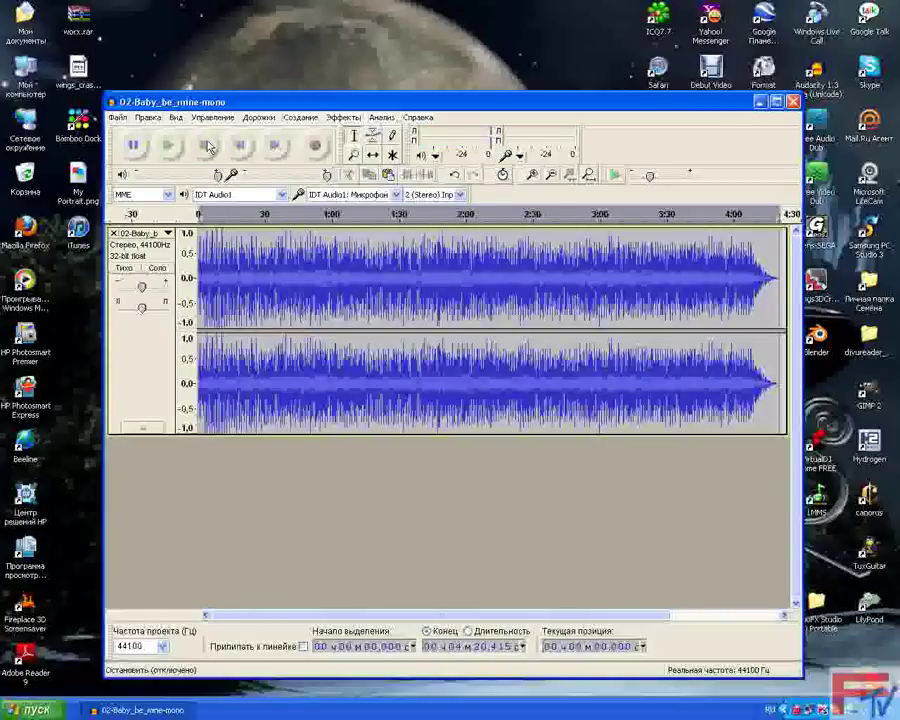
Export the stereo track as a 16-bit PCM WAV file named 02-Baby_be_mine-stereo, with all metadata fields cleared.
click(122, 120)
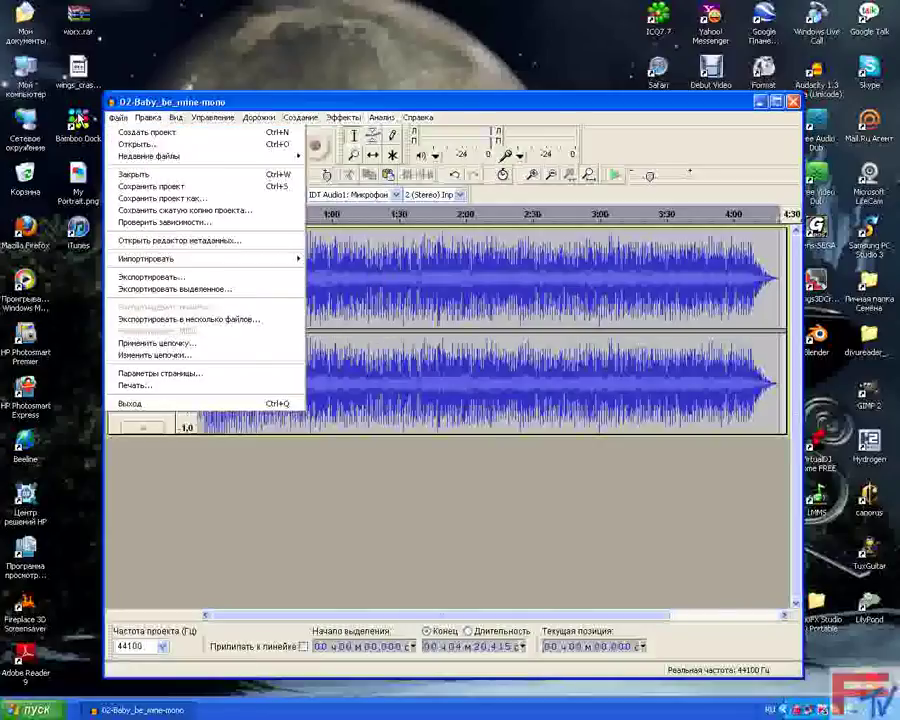
click(157, 279)
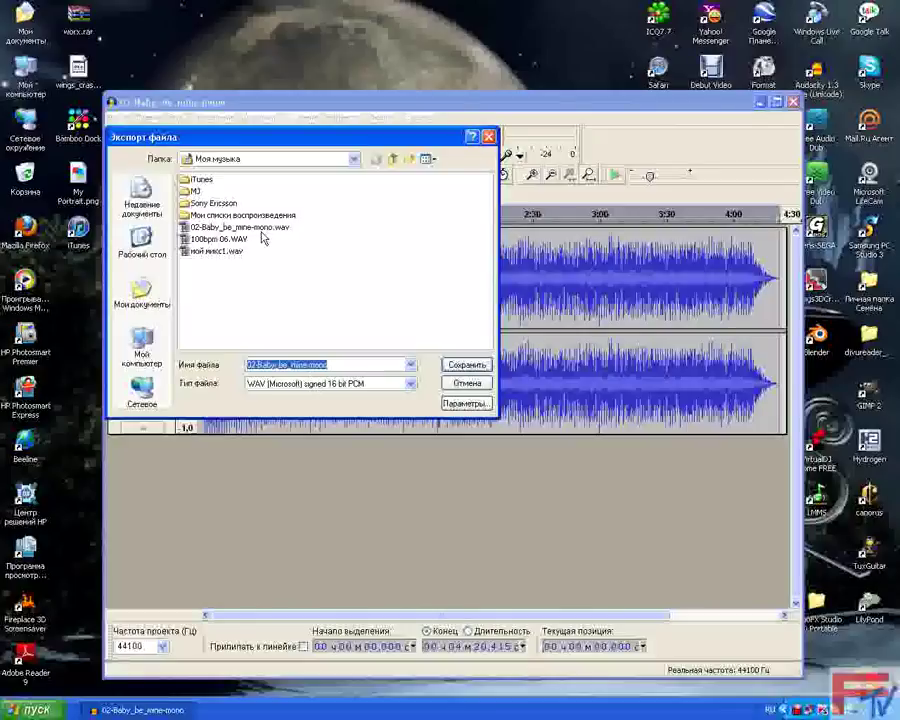
click(334, 364)
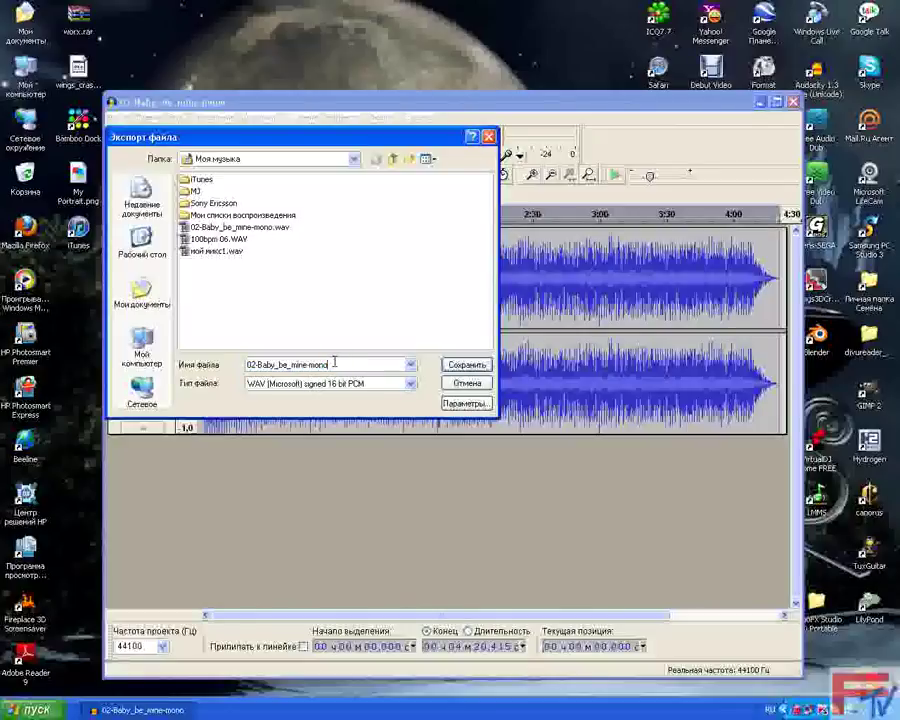
key(BackSpace)
key(BackSpace)
key(BackSpace)
key(BackSpace)
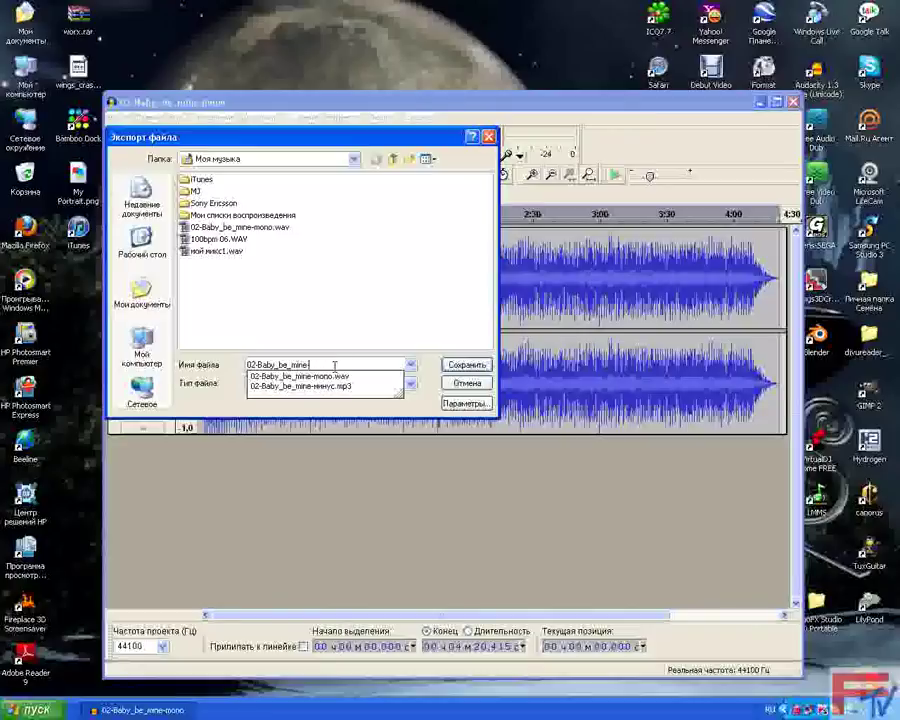
text(ste)
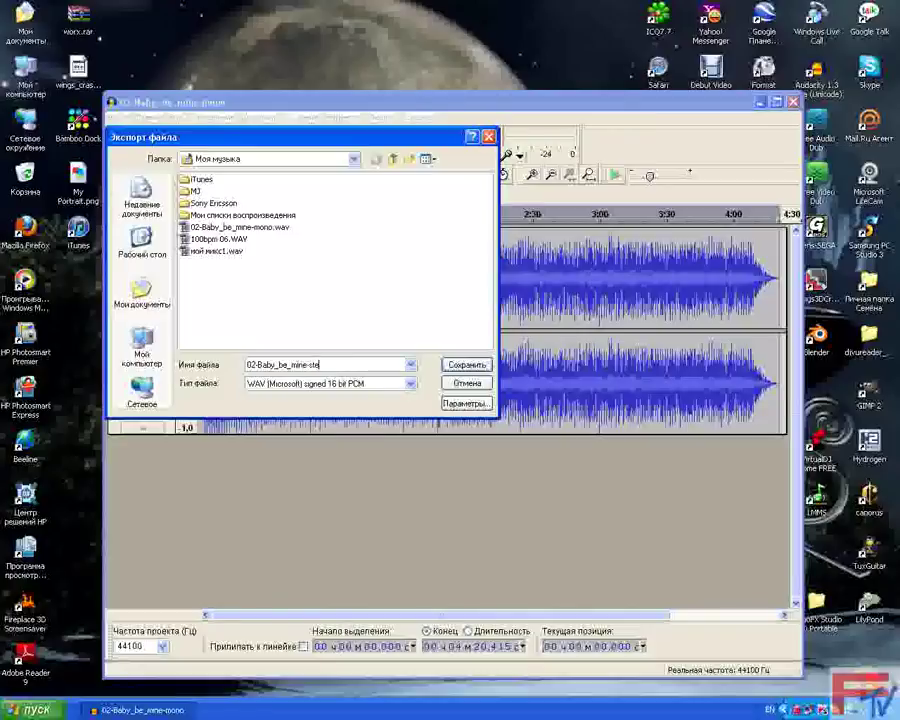
text(reo)
click(463, 368)
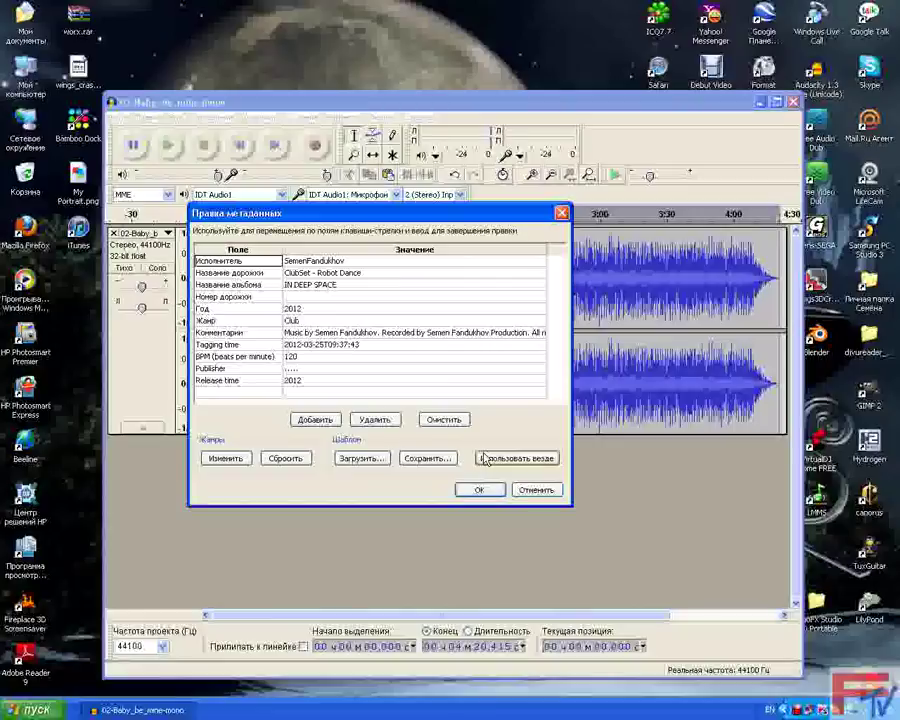
click(443, 419)
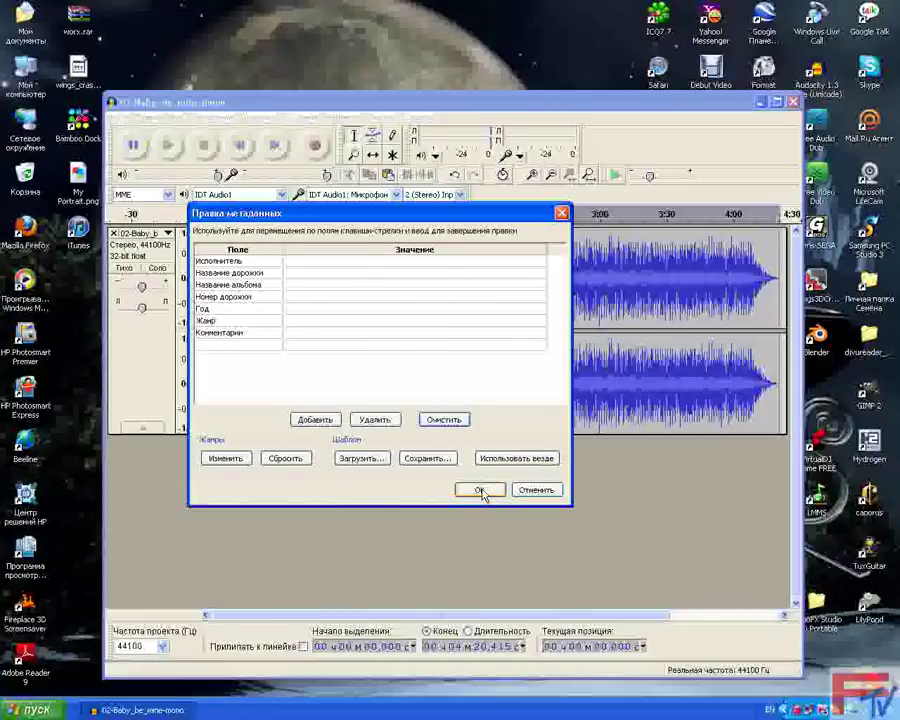
click(480, 490)
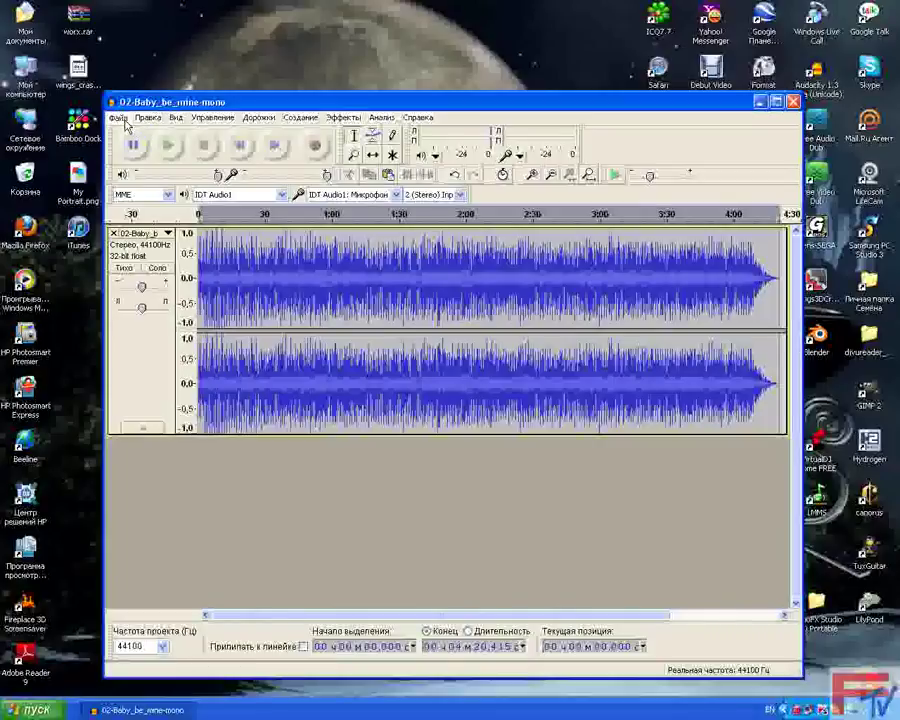
click(120, 118)
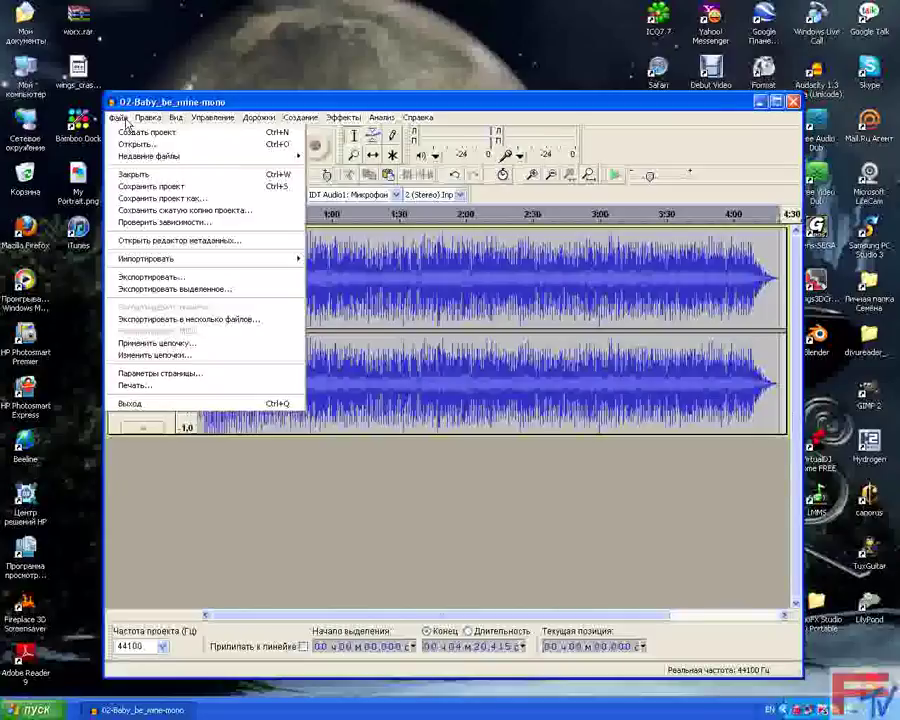
click(124, 188)
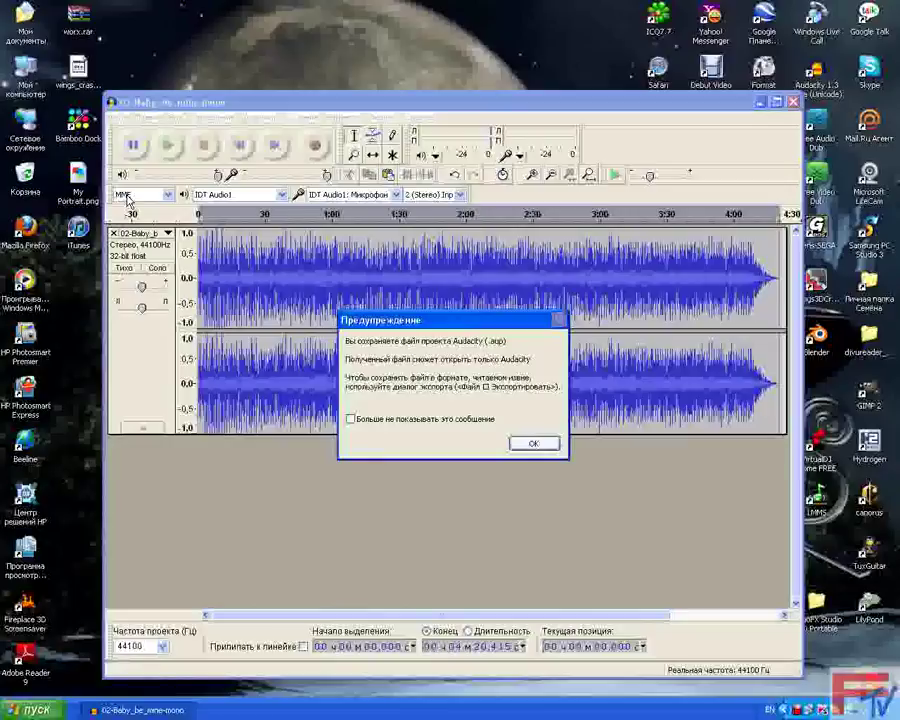
click(521, 446)
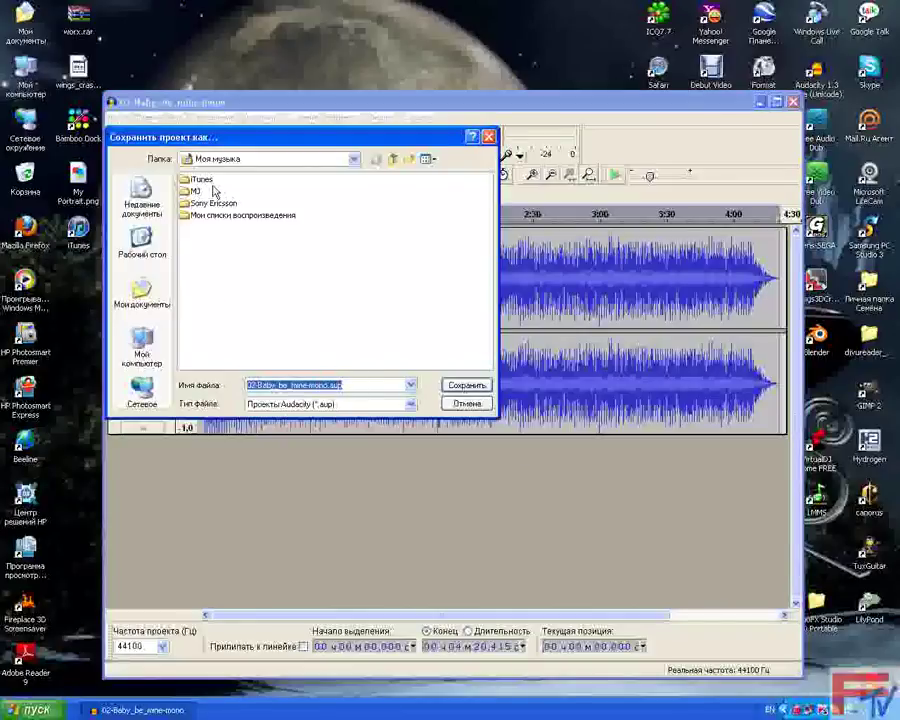
drag(249, 136, 250, 308)
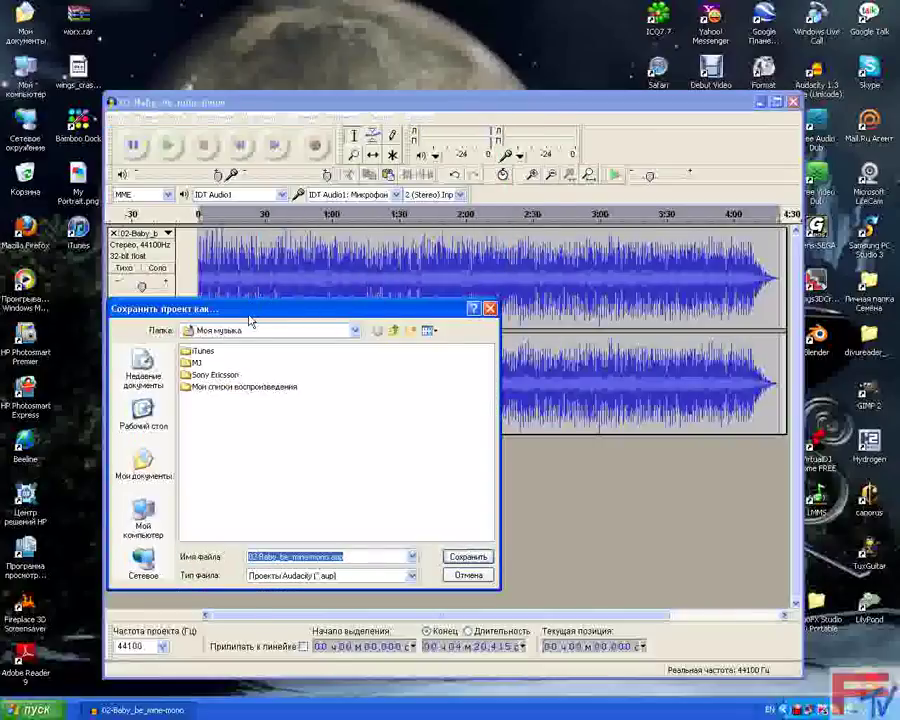
drag(250, 320, 267, 228)
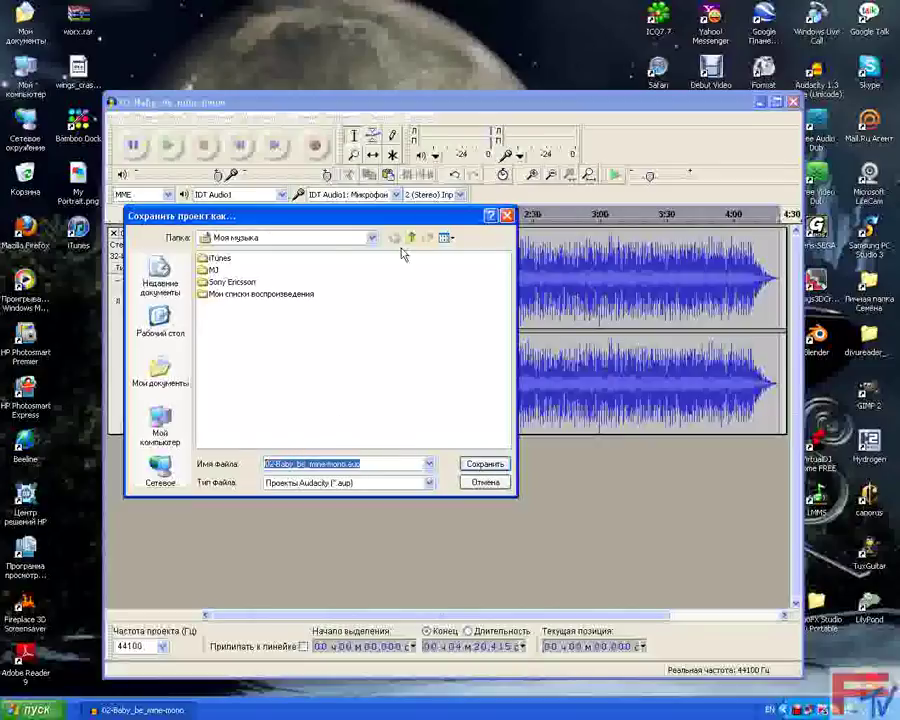
drag(381, 222, 344, 463)
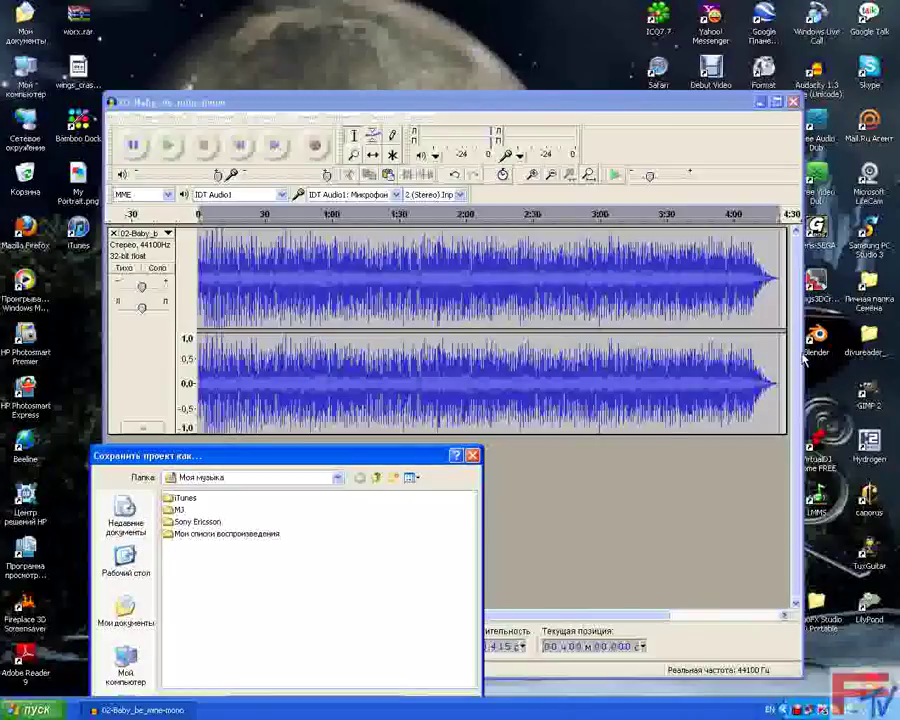
drag(367, 460, 406, 258)
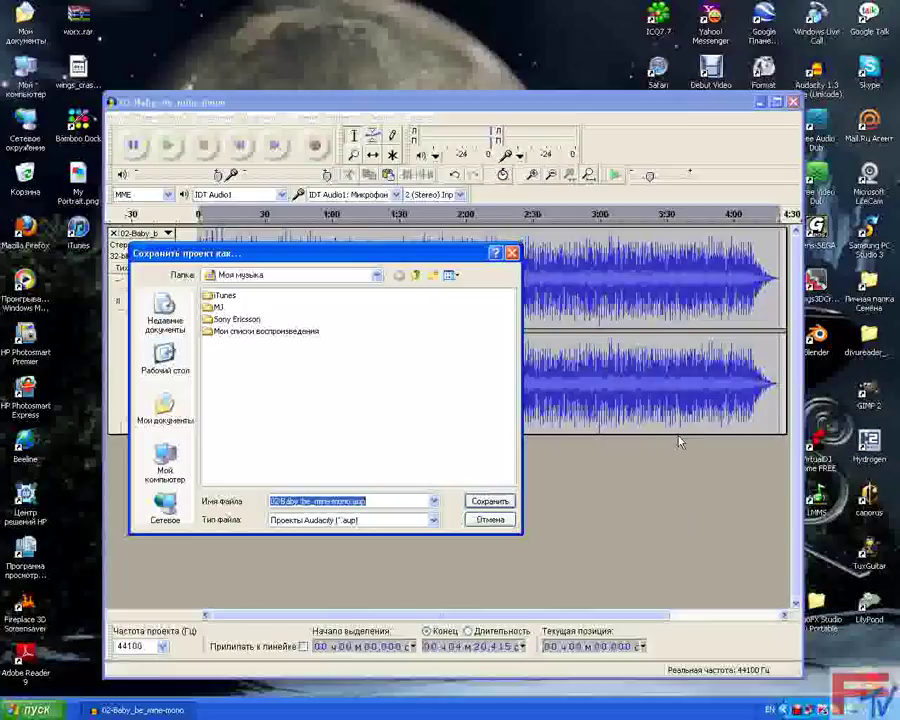
click(489, 520)
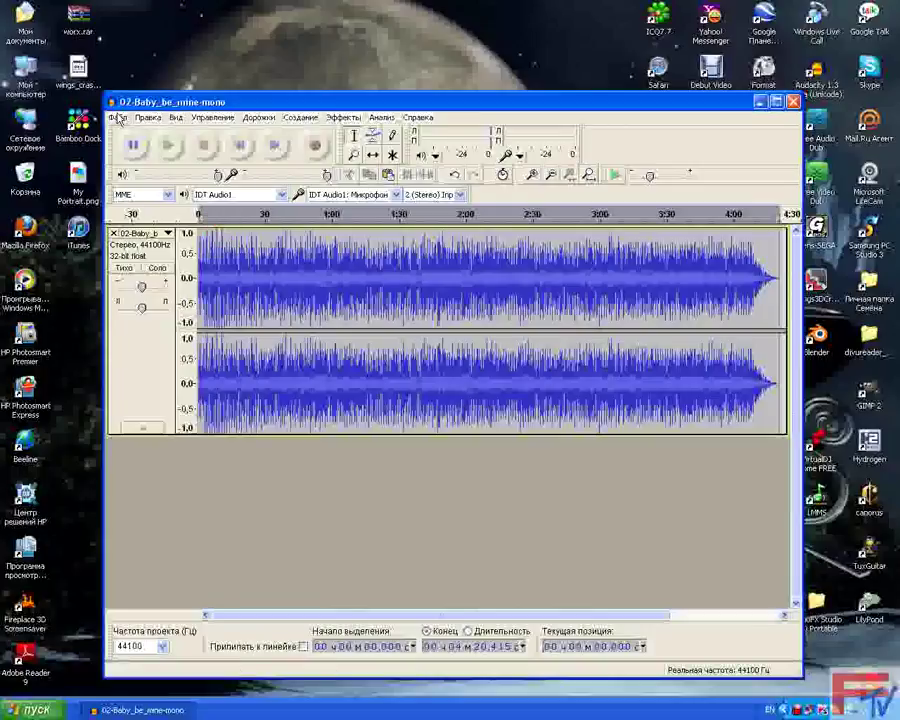